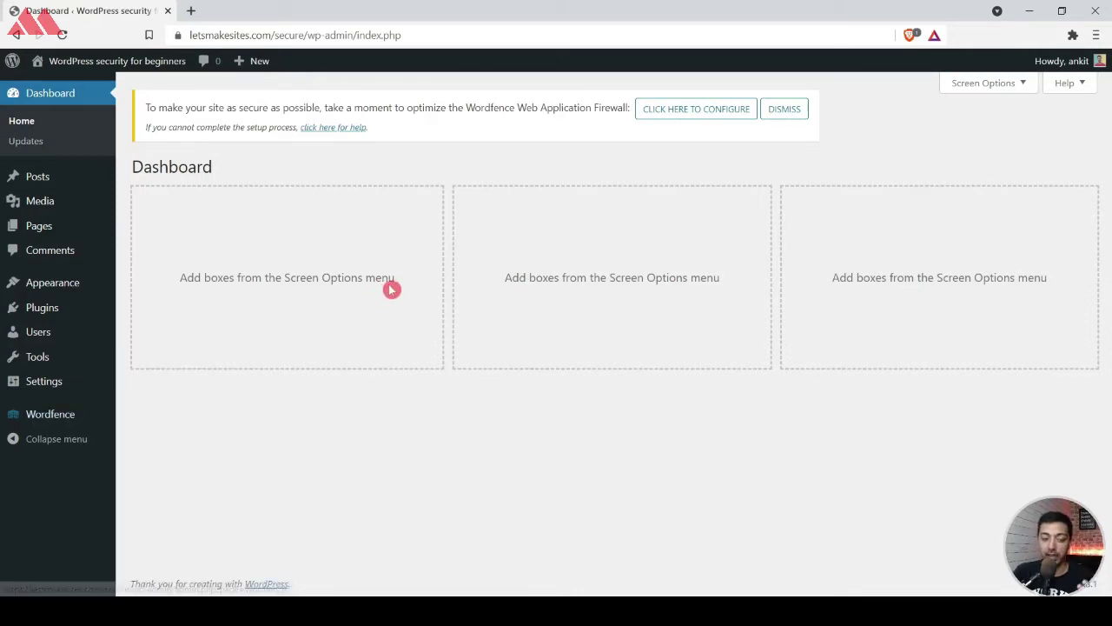
# Go from the Wordfence dashboard to Tools and scroll to the Live Traffic table of New Delhi visits
pyautogui.moveTo(53, 421)
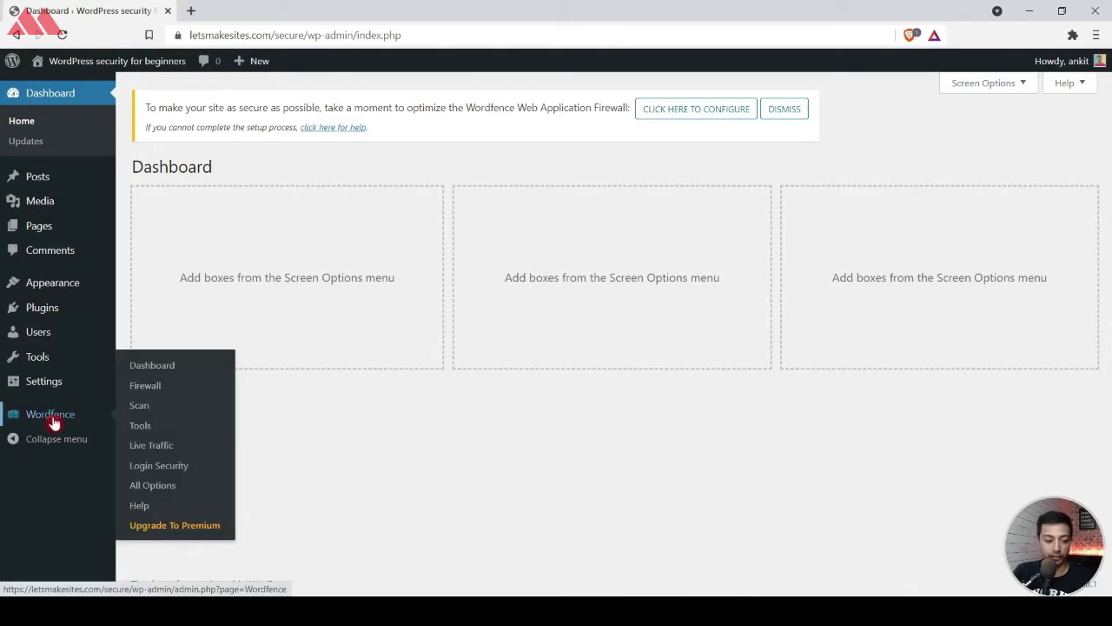
pyautogui.click(167, 365)
pyautogui.scroll(-3, 336, 272)
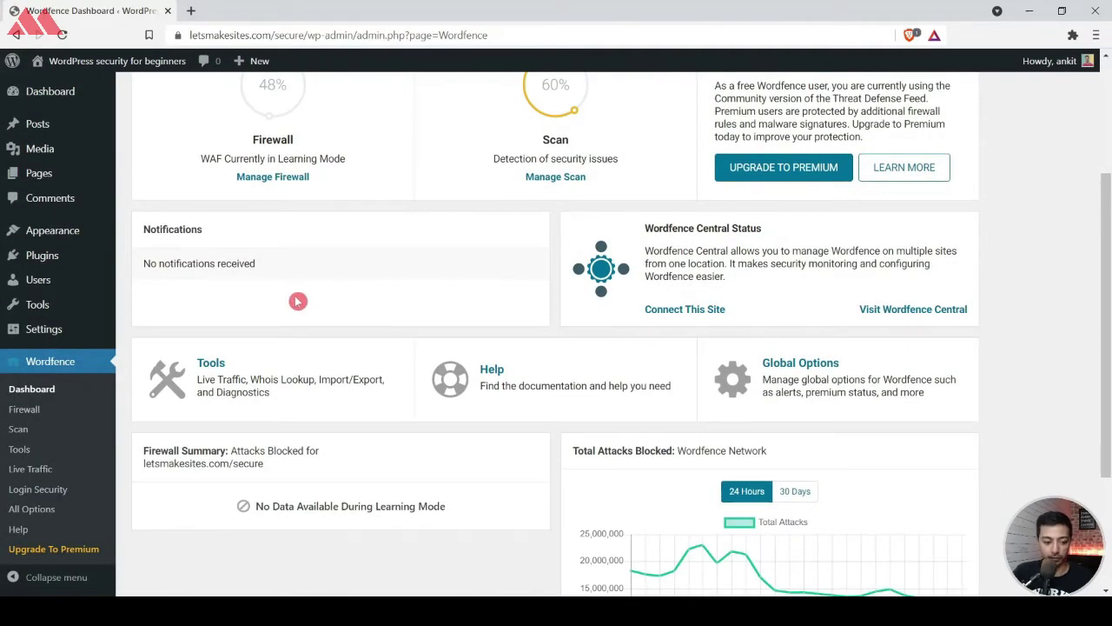
pyautogui.click(210, 364)
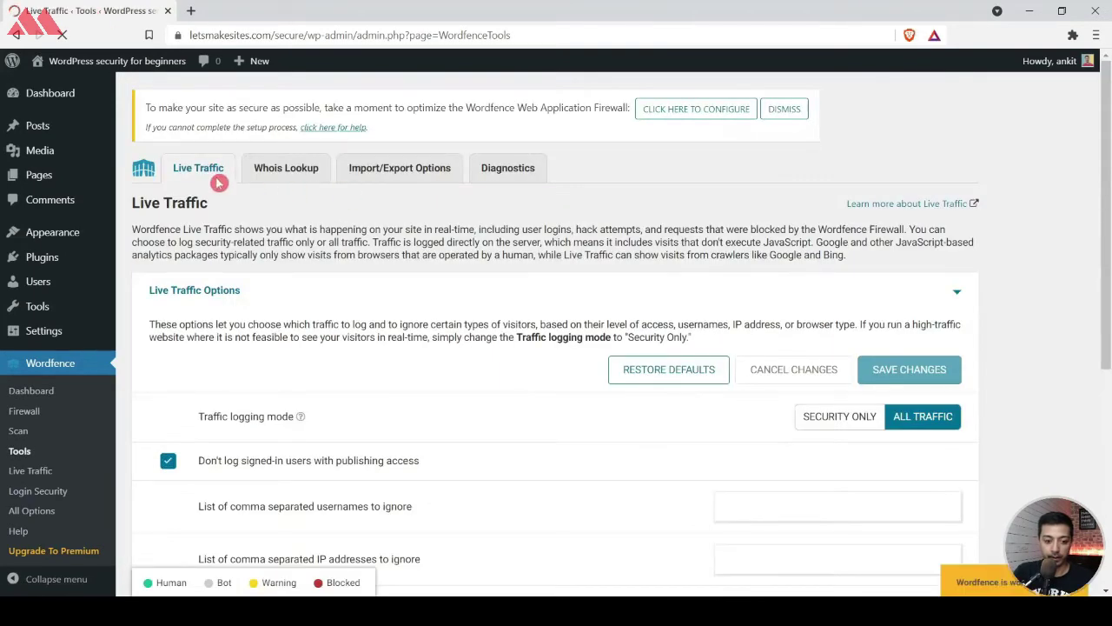
pyautogui.scroll(-8, 293, 200)
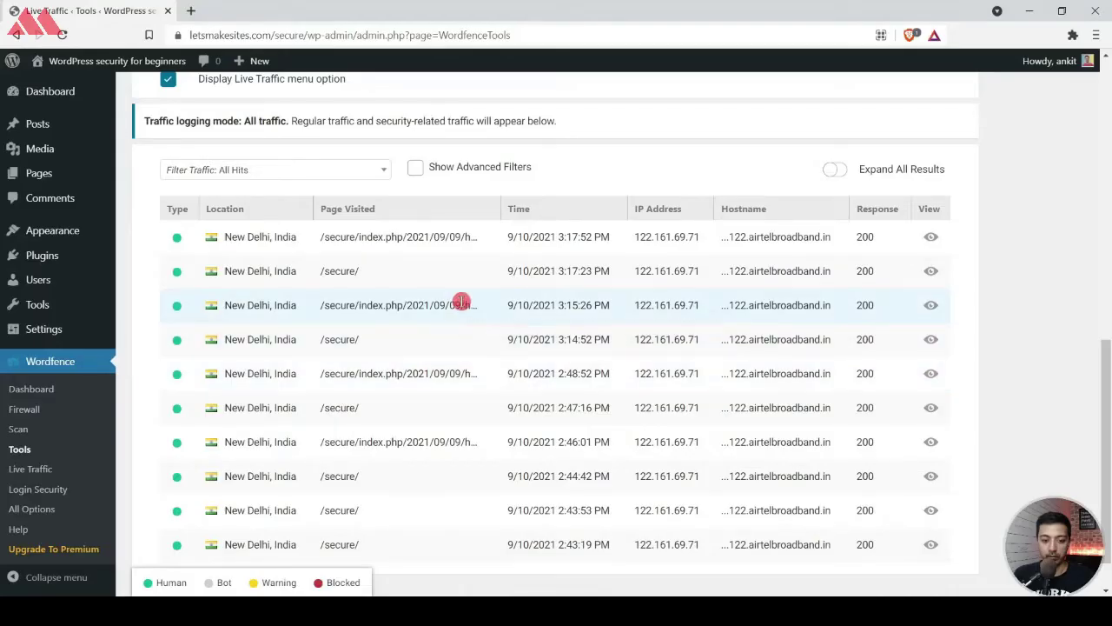
pyautogui.scroll(1, 465, 304)
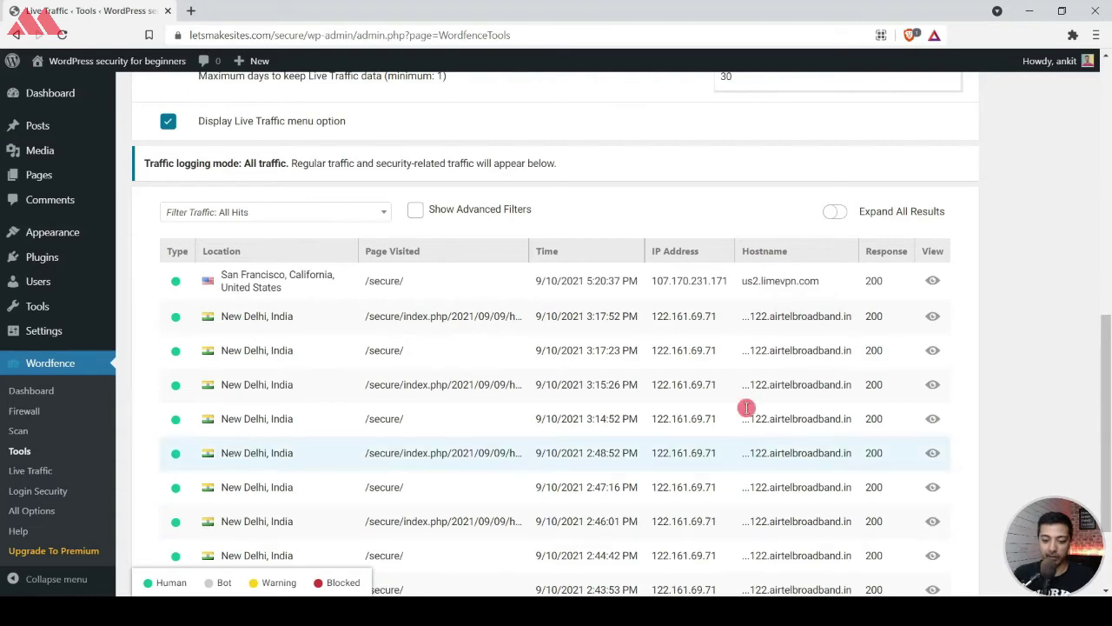
pyautogui.click(301, 280)
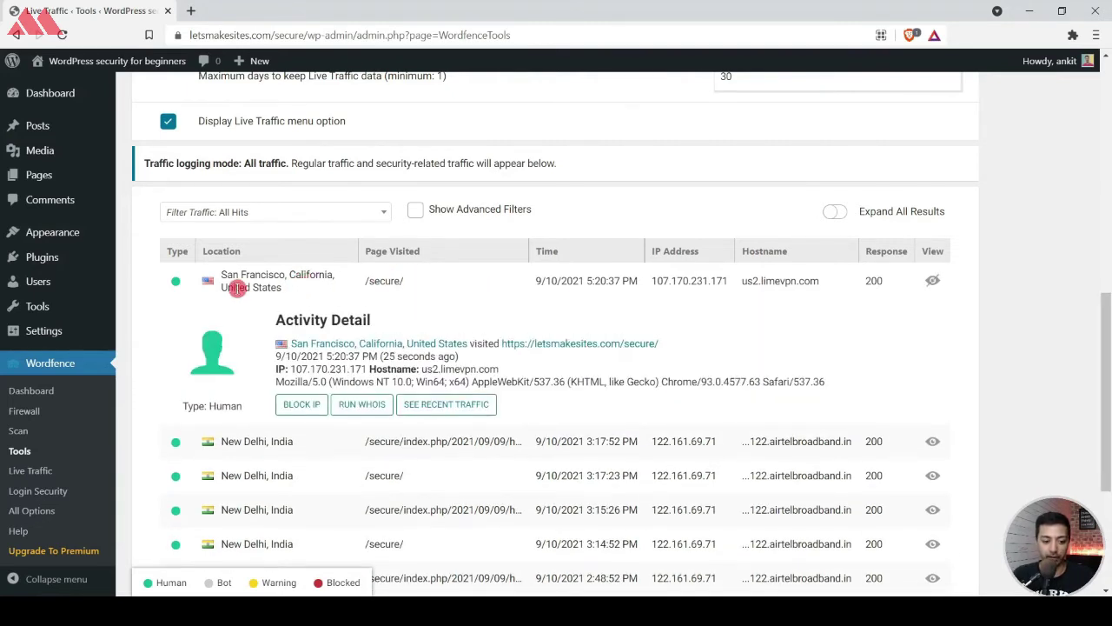
pyautogui.click(437, 278)
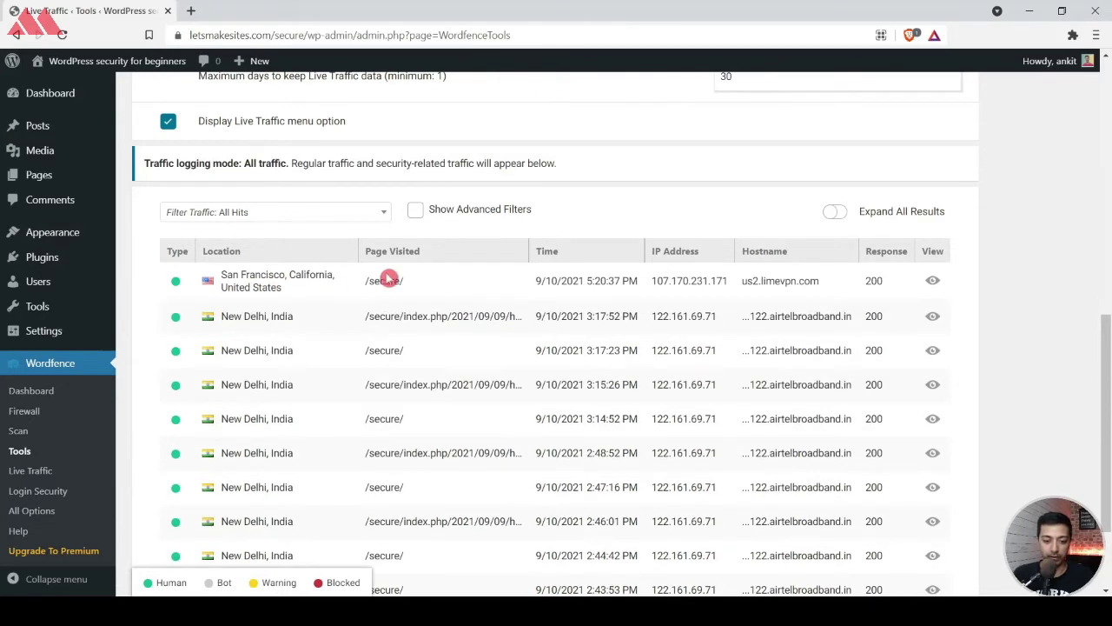
pyautogui.click(318, 271)
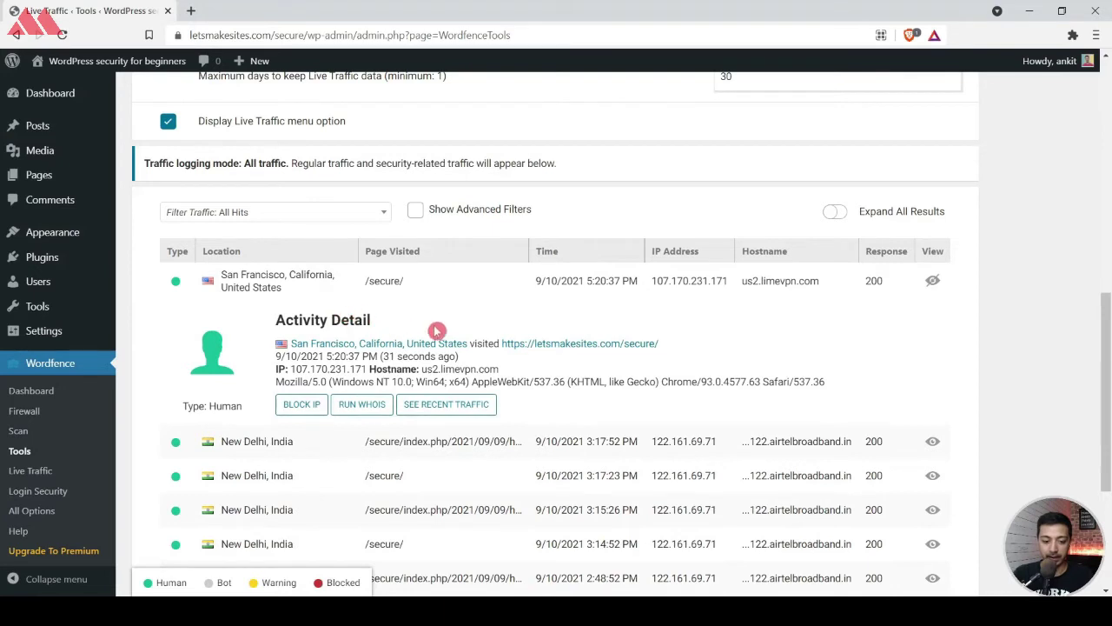
pyautogui.click(318, 410)
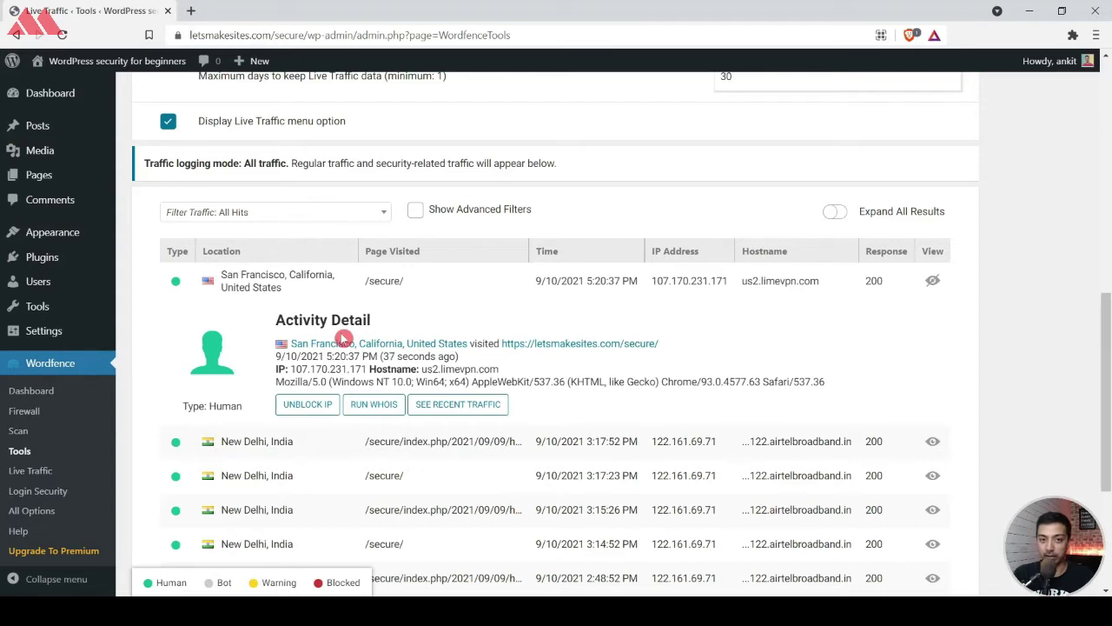
pyautogui.moveTo(675, 613)
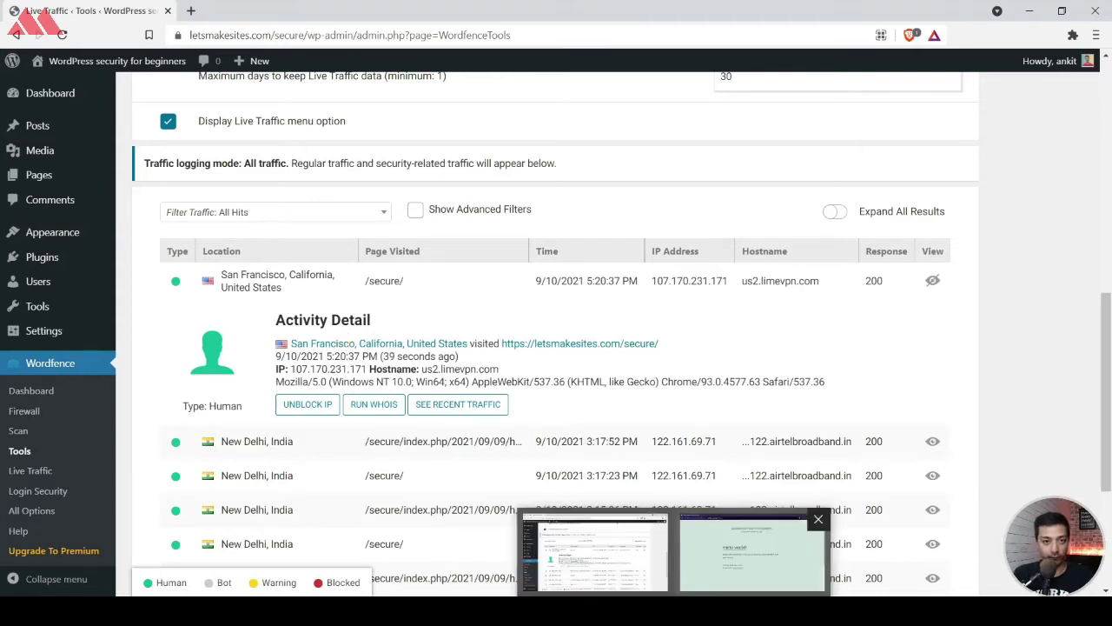
pyautogui.click(751, 552)
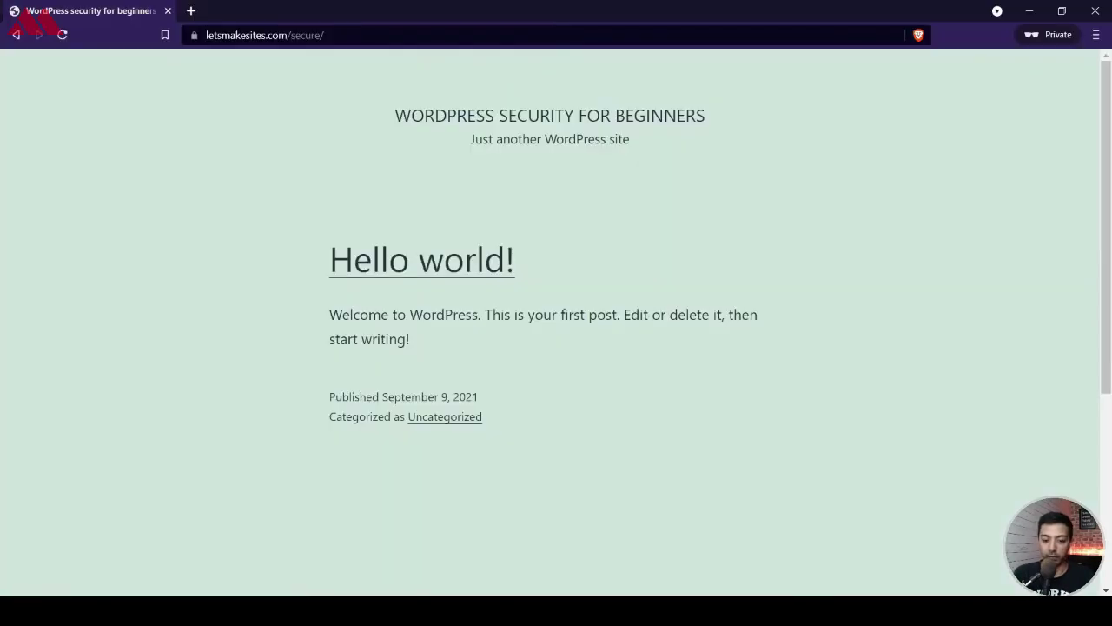
pyautogui.click(65, 35)
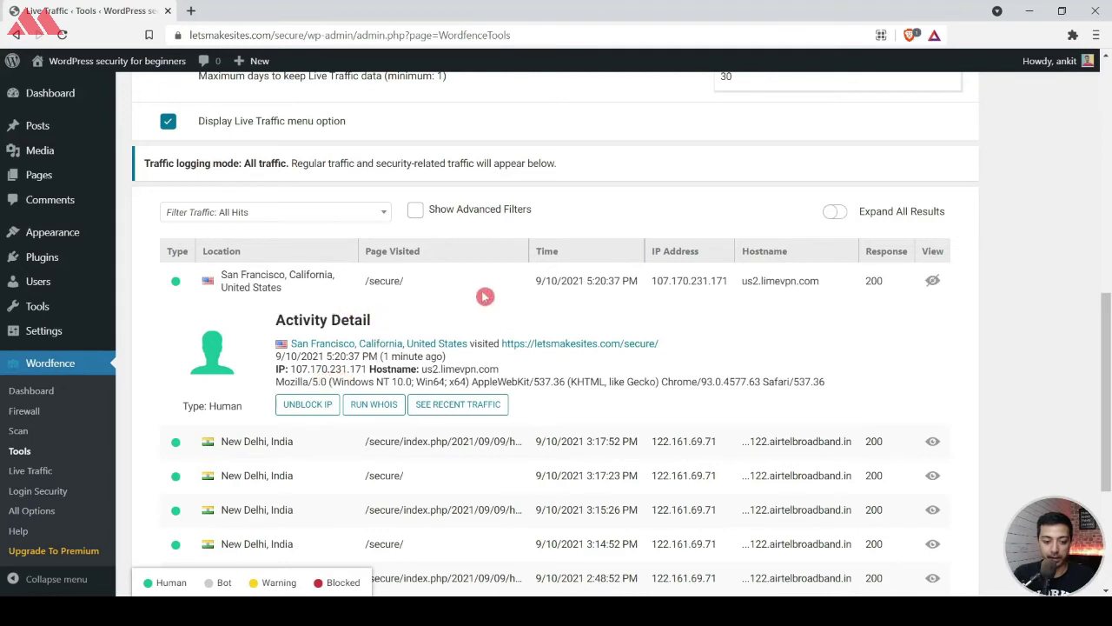
# Copy IP 107.170.231.171, unblock it, and reload the site in the private window to confirm access
pyautogui.moveTo(292, 368); pyautogui.dragTo(372, 368)
pyautogui.hotkey('ctrl', 'c')
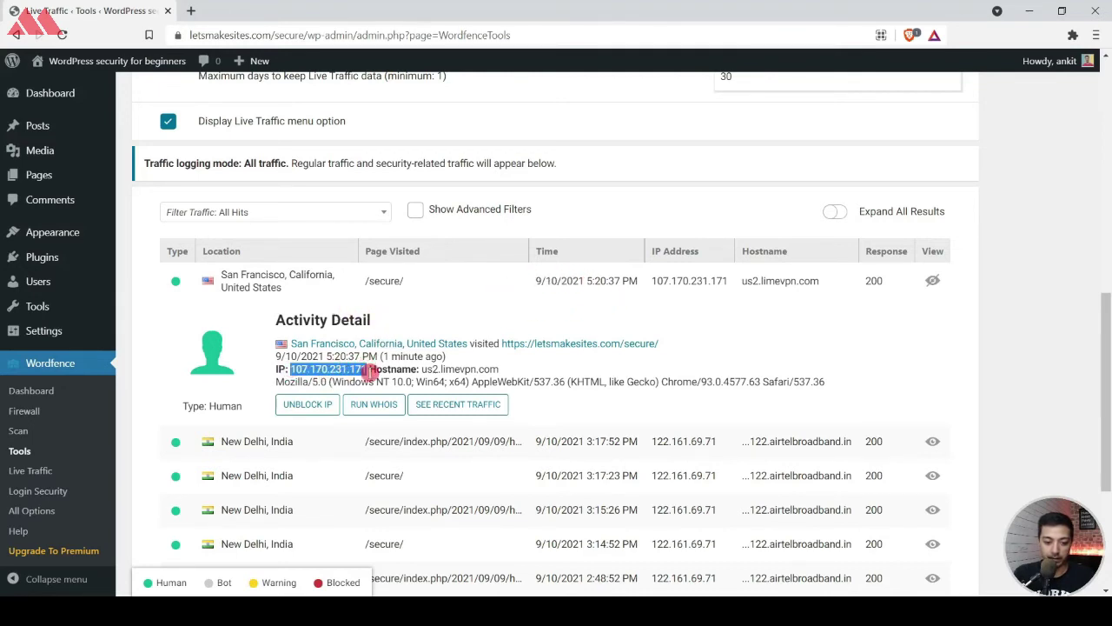
pyautogui.click(322, 407)
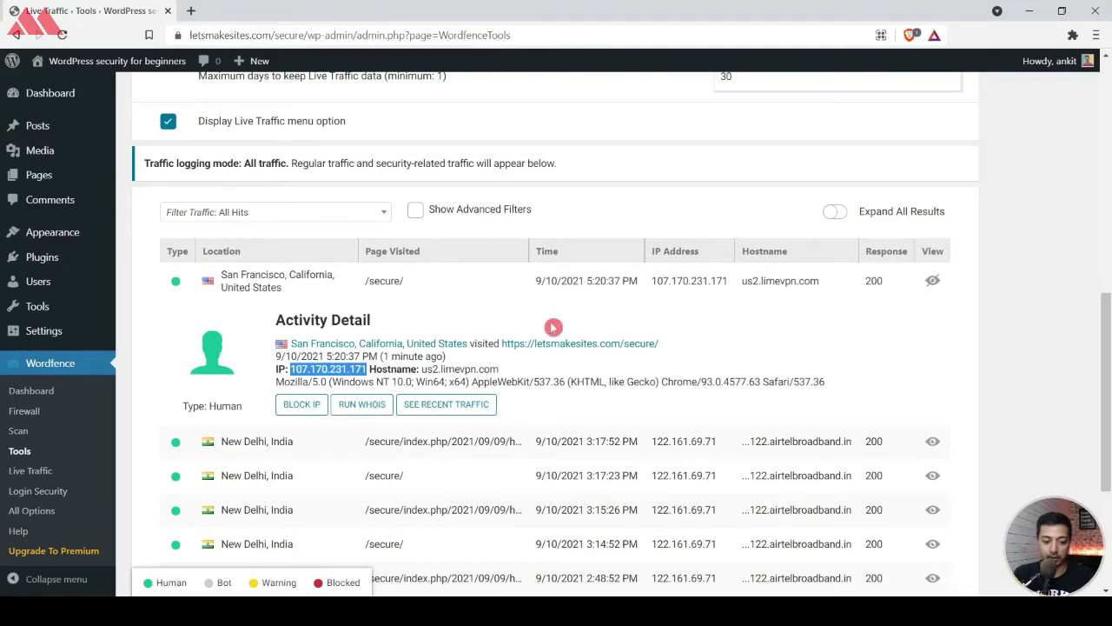
pyautogui.hotkey('alt', 'Tab')
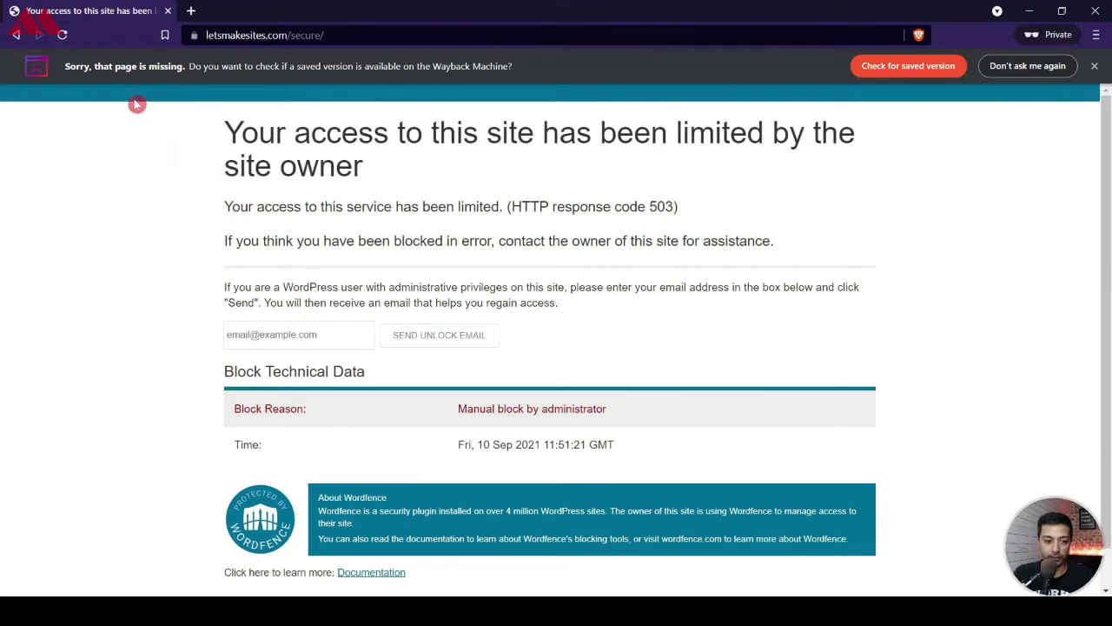
pyautogui.click(62, 34)
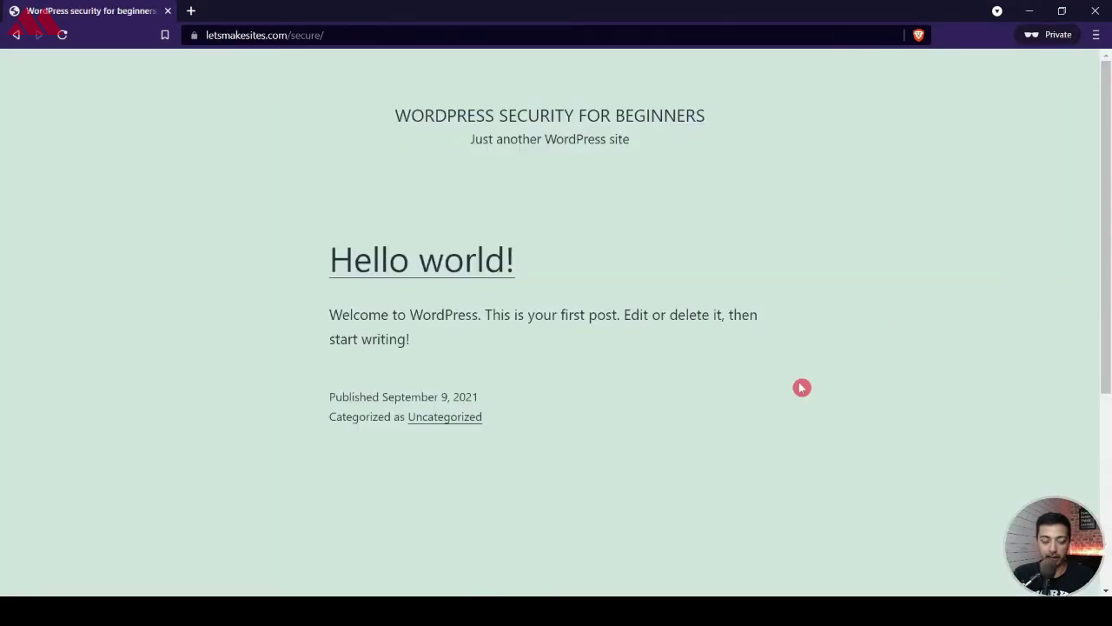
pyautogui.click(651, 613)
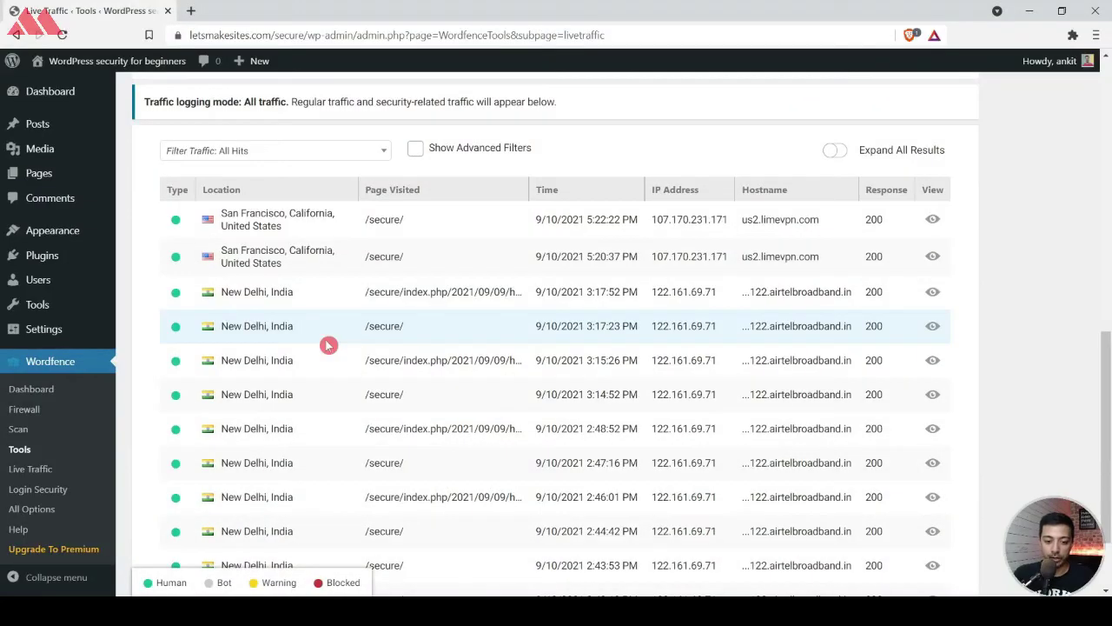
# Add a Firewall Blocking rule for IP 107.170.231.171 with the reason 'test'
pyautogui.click(32, 414)
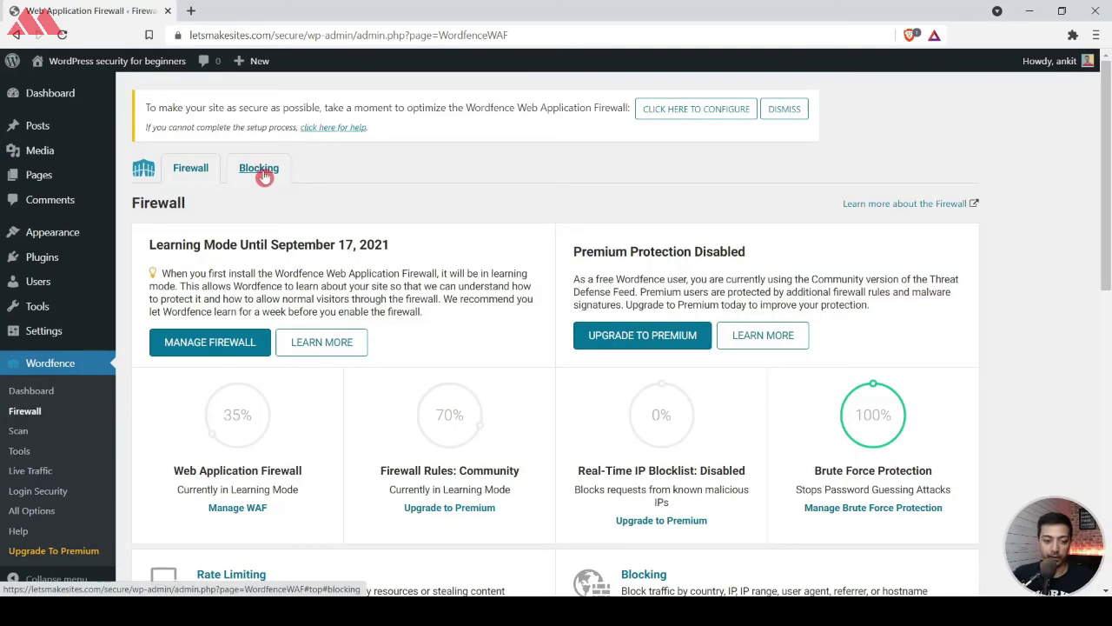
pyautogui.click(261, 173)
pyautogui.scroll(-1, 512, 166)
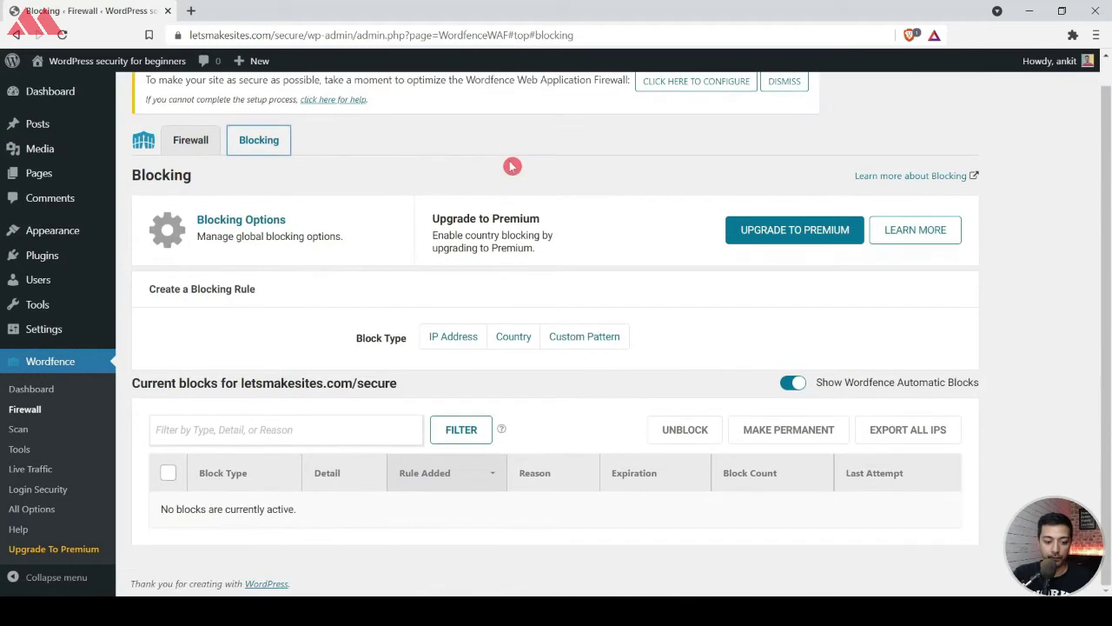
pyautogui.click(460, 344)
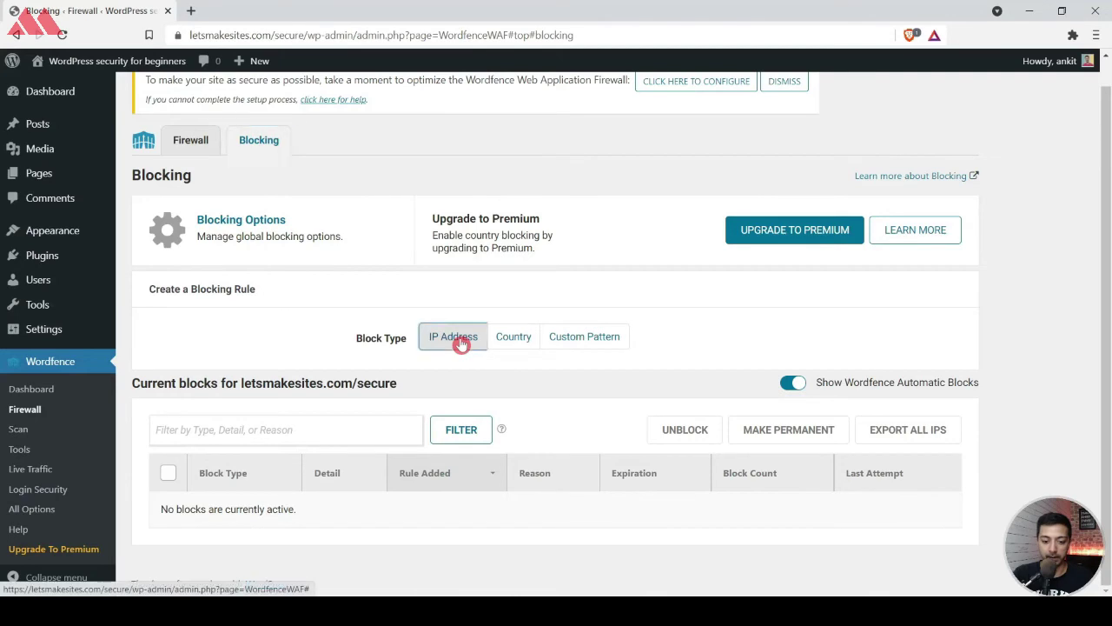
pyautogui.click(454, 374)
pyautogui.hotkey('ctrl', 'v')
pyautogui.click(580, 410)
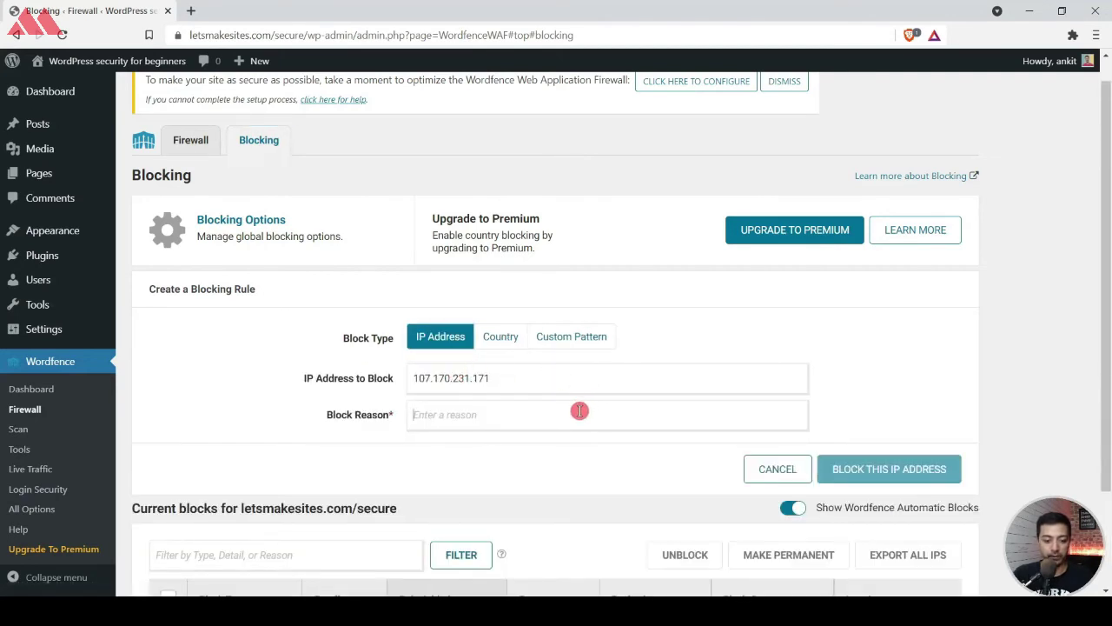
pyautogui.write('test')
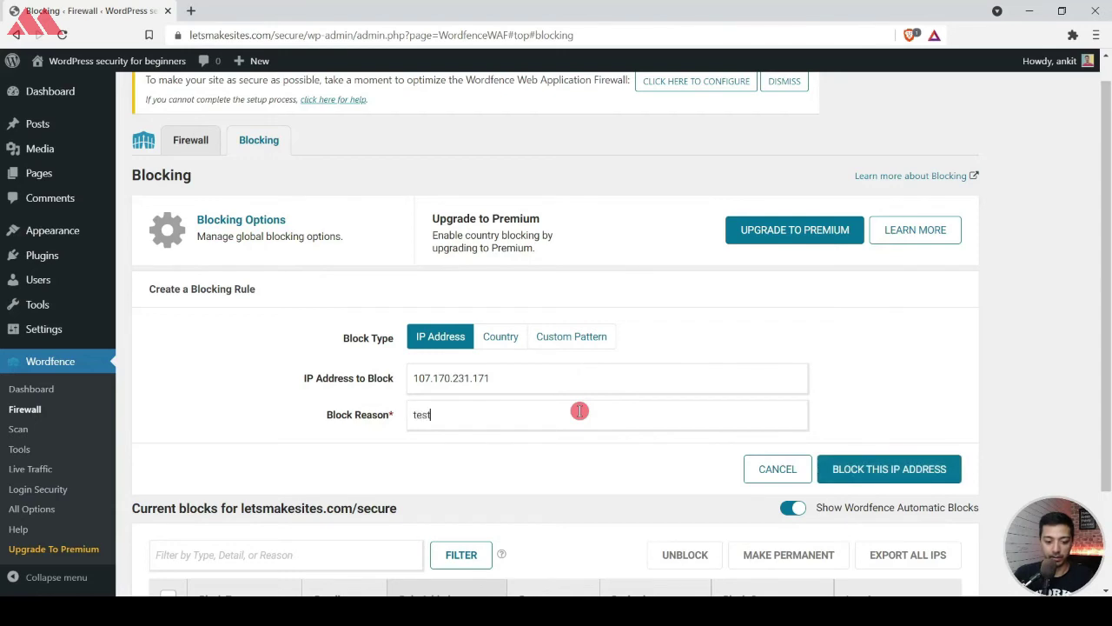
pyautogui.scroll(-1, 579, 411)
pyautogui.click(872, 424)
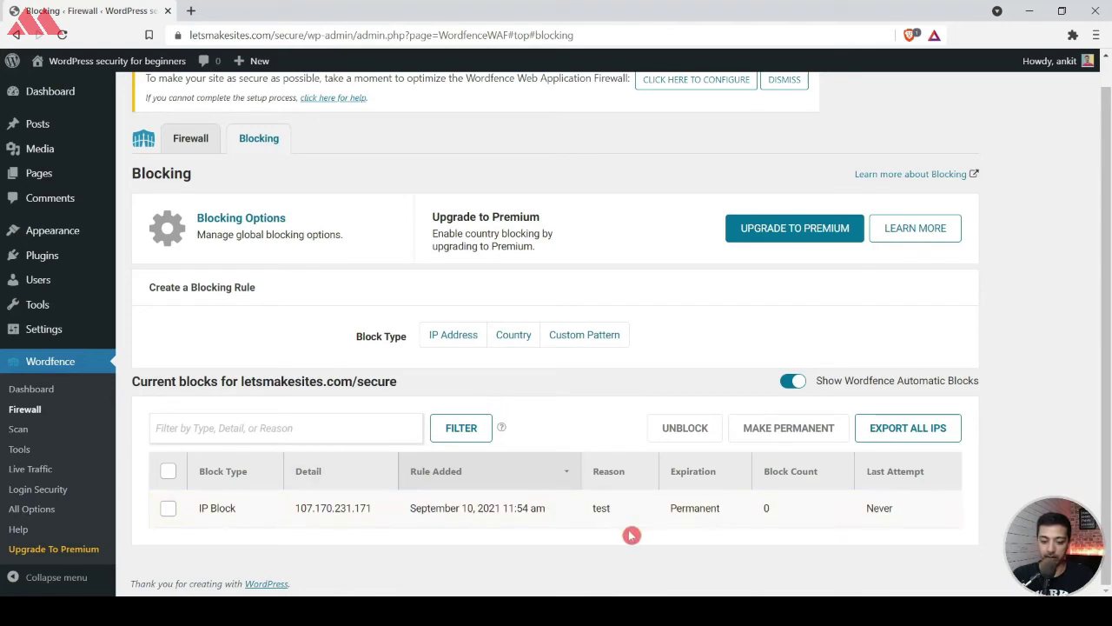
# Reload the private window to see the 503 block page, then start another IP Address rule
pyautogui.hotkey('alt', 'Tab')
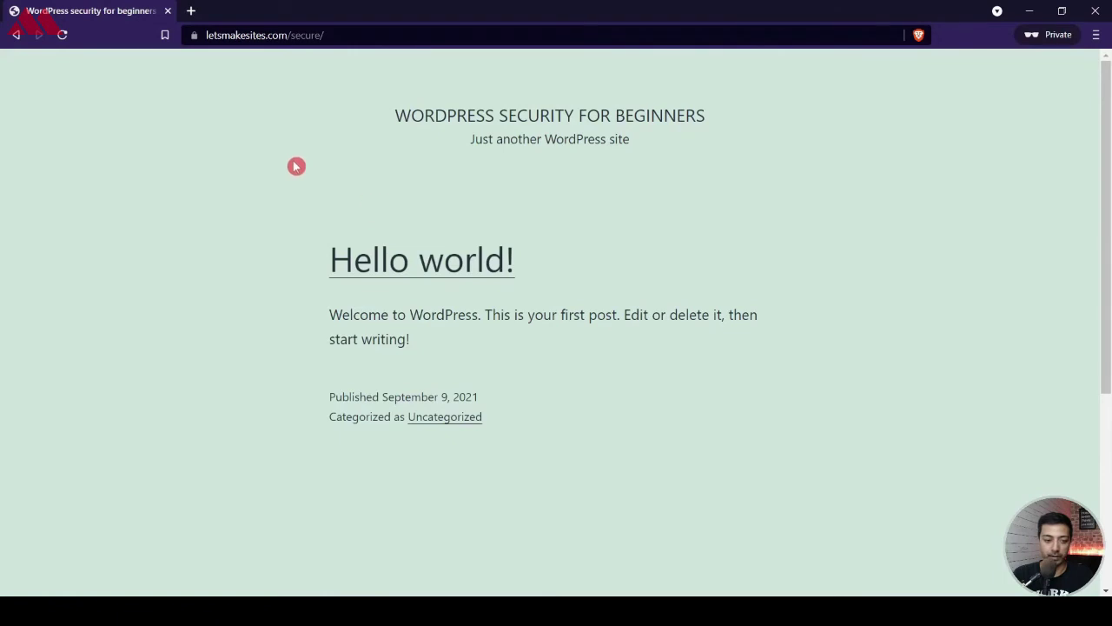
pyautogui.click(62, 35)
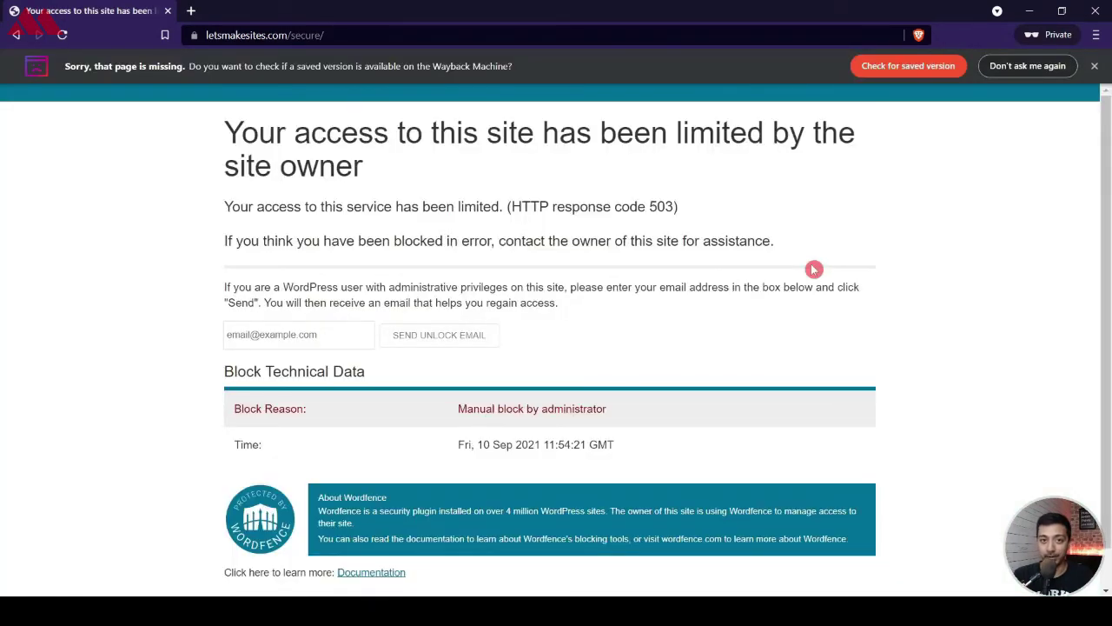
pyautogui.hotkey('alt', 'Tab')
pyautogui.click(448, 339)
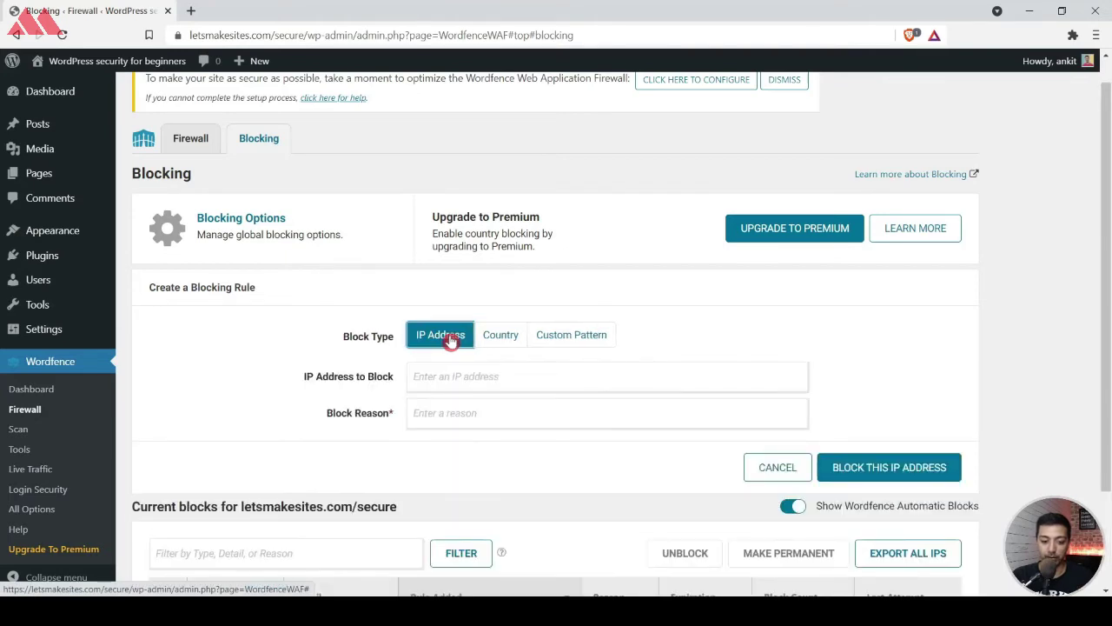